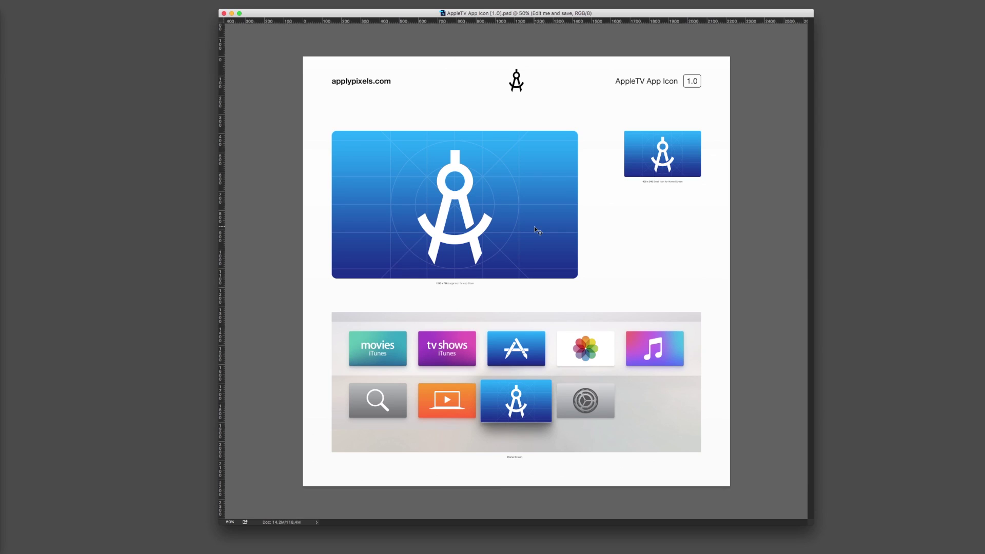
# Zoom in on the AppleTV App Icon PSD to view its large icon and tvOS Home Screen preview.
pyautogui.press('super+equal')
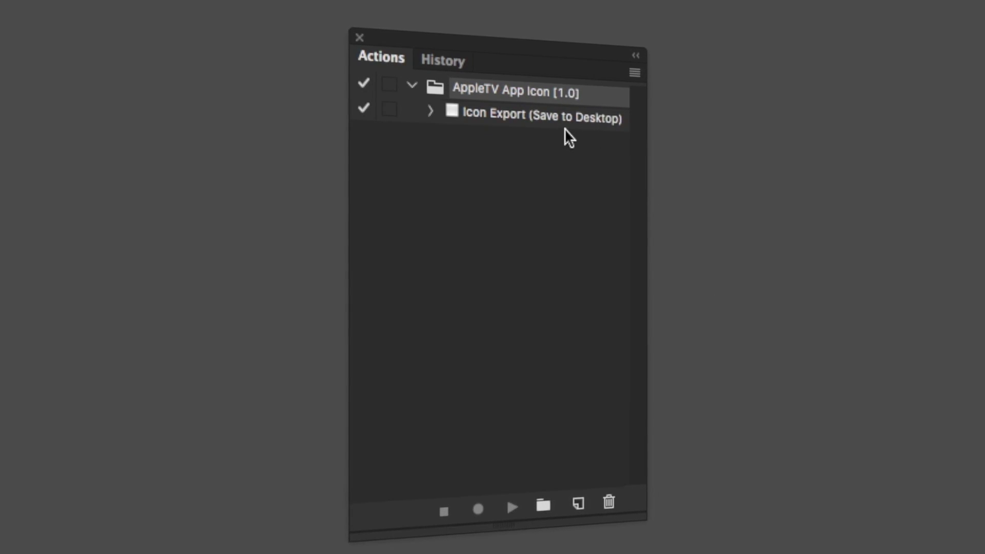
# Run the Icon Export (Save to Desktop) action, then open the AppleTV App Icon [1.0] folder.
pyautogui.click(552, 125)
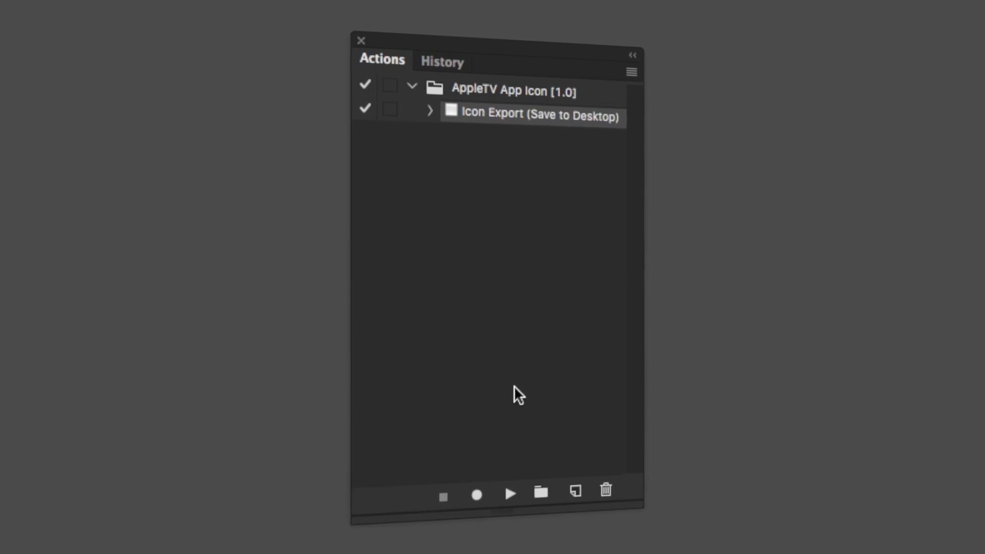
pyautogui.click(511, 493)
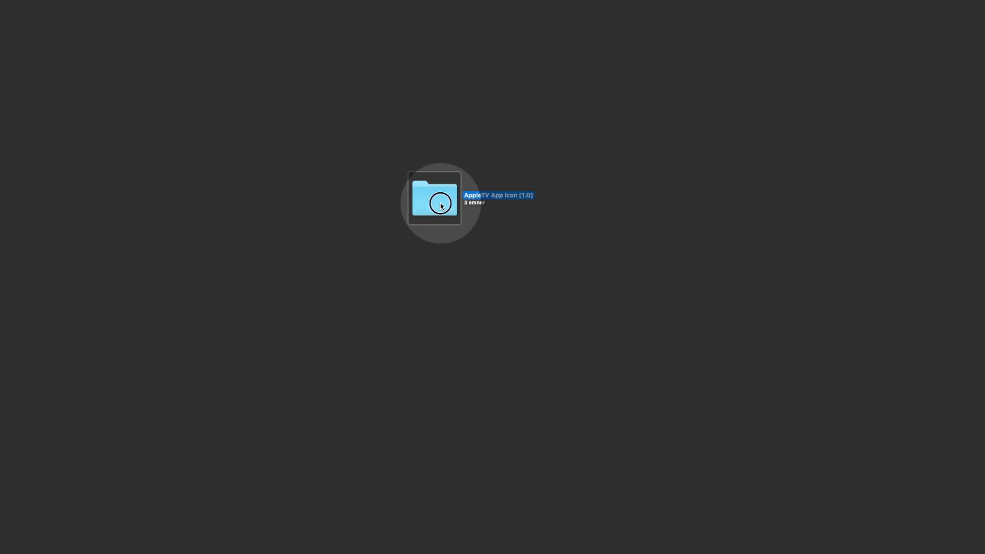
pyautogui.doubleClick(441, 206)
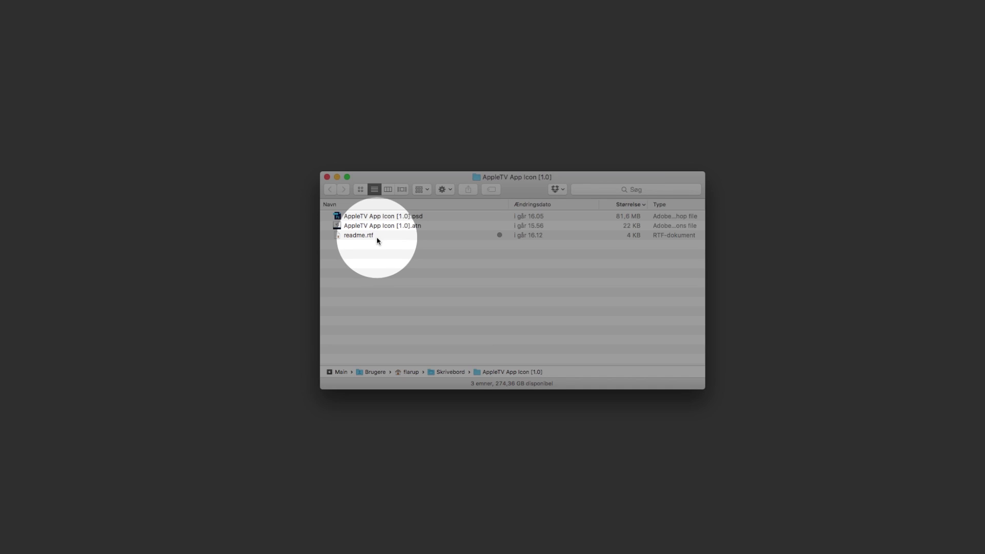
# Load the AppleTV App Icon [1.0].atn action set into Photoshop's Actions panel.
pyautogui.doubleClick(414, 229)
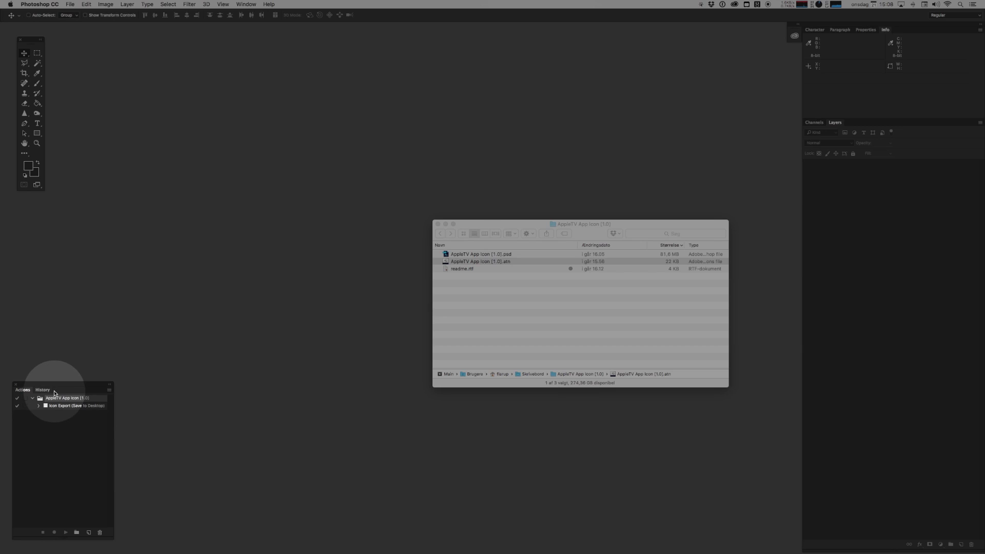
pyautogui.click(247, 4)
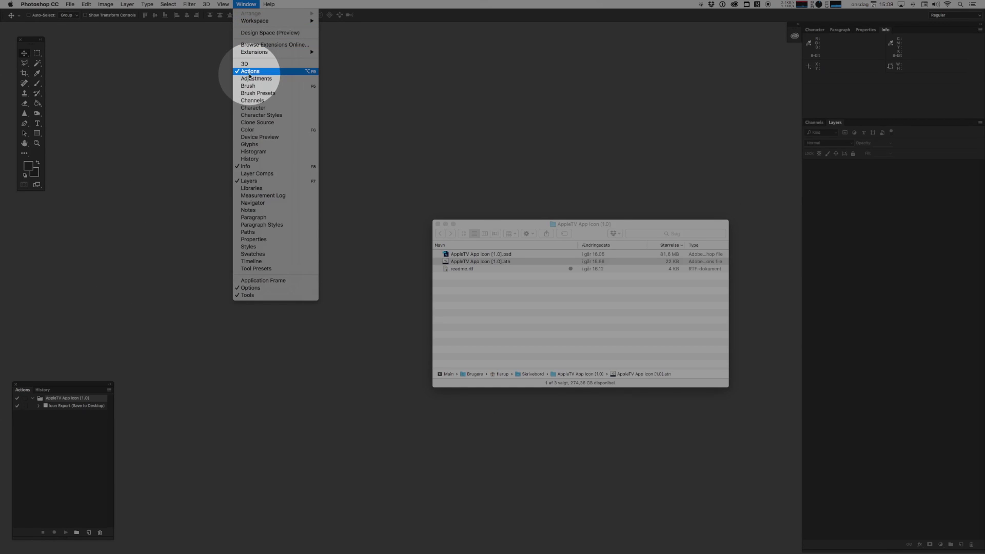
pyautogui.click(246, 4)
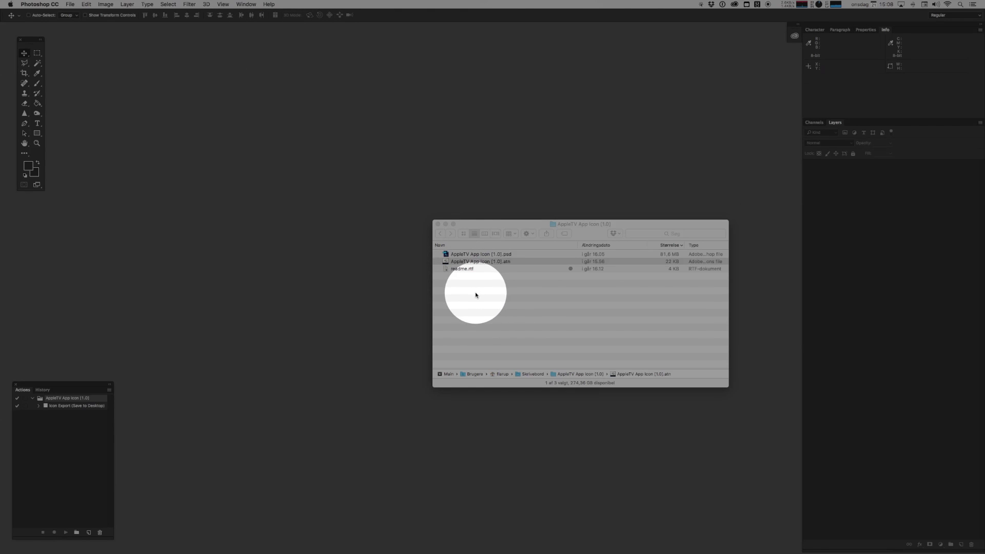
# Open AppleTV App Icon [1.0].psd, zoom in, and toggle the light and dark mode Home Screen preview layers.
pyautogui.doubleClick(492, 254)
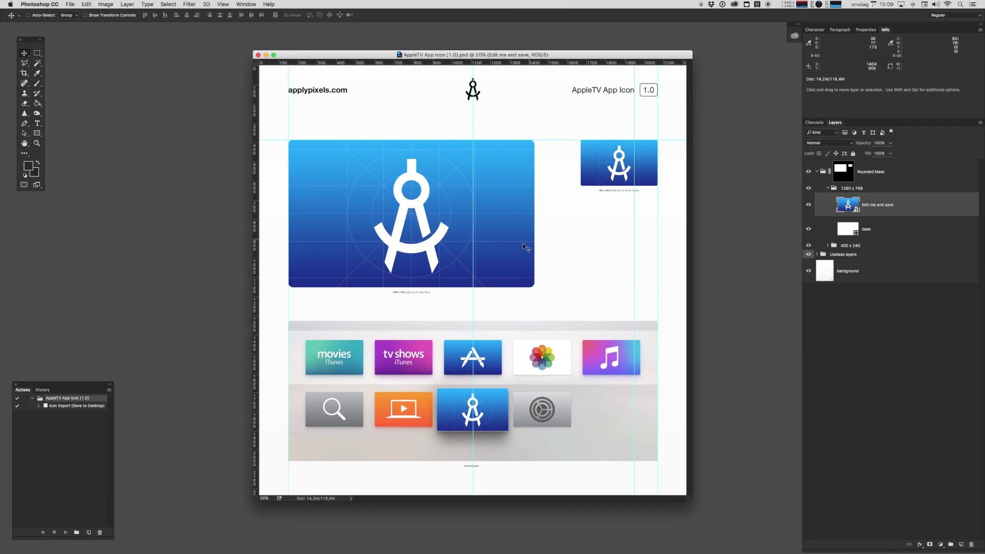
pyautogui.press('super+plus')
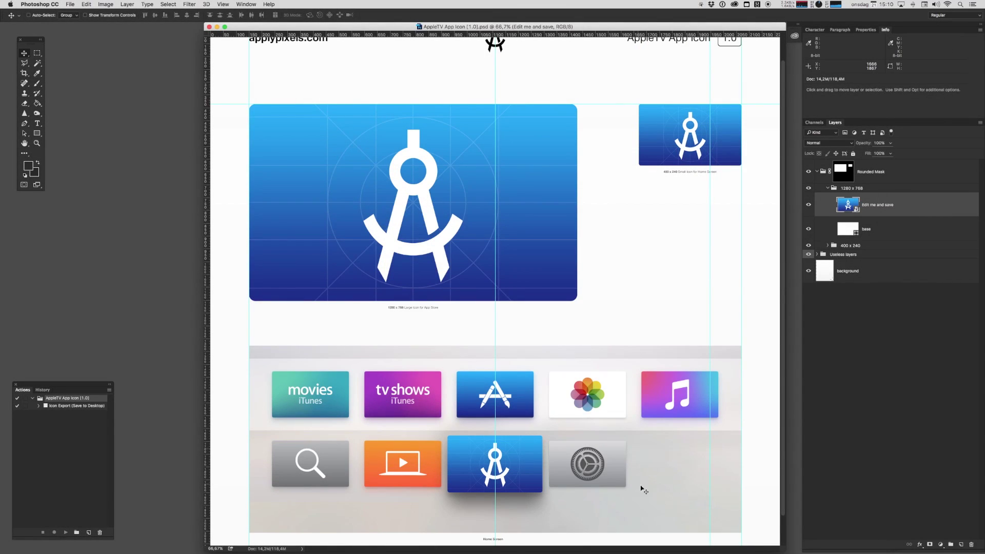
pyautogui.click(648, 483)
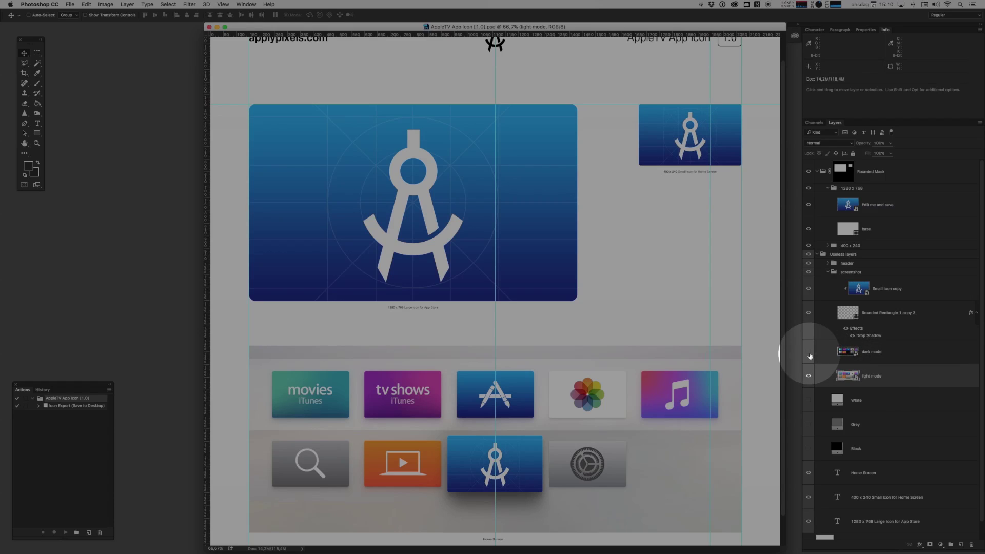
pyautogui.click(809, 353)
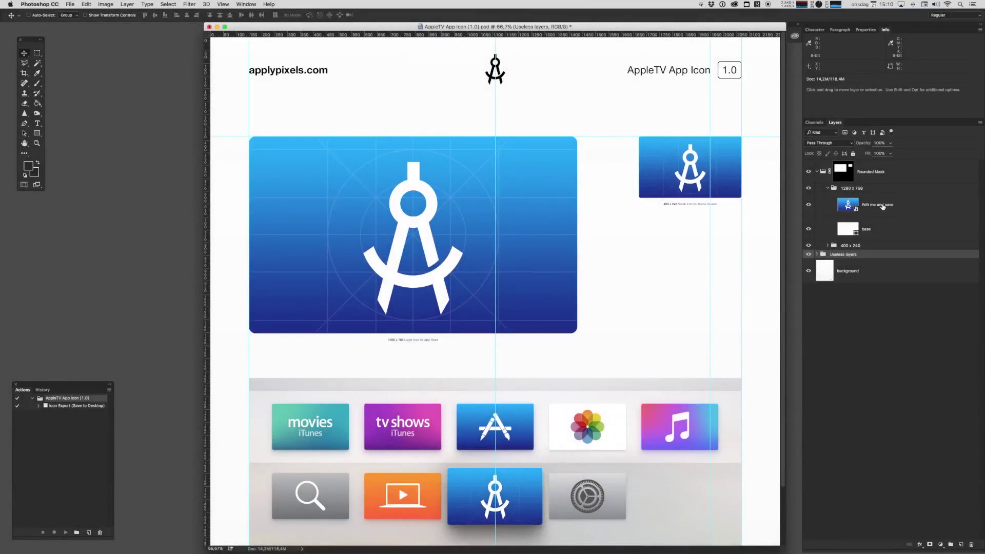
# Open the Edit me and save layer's contents as AppIcon.psb with Edit Contents.
pyautogui.rightClick(882, 205)
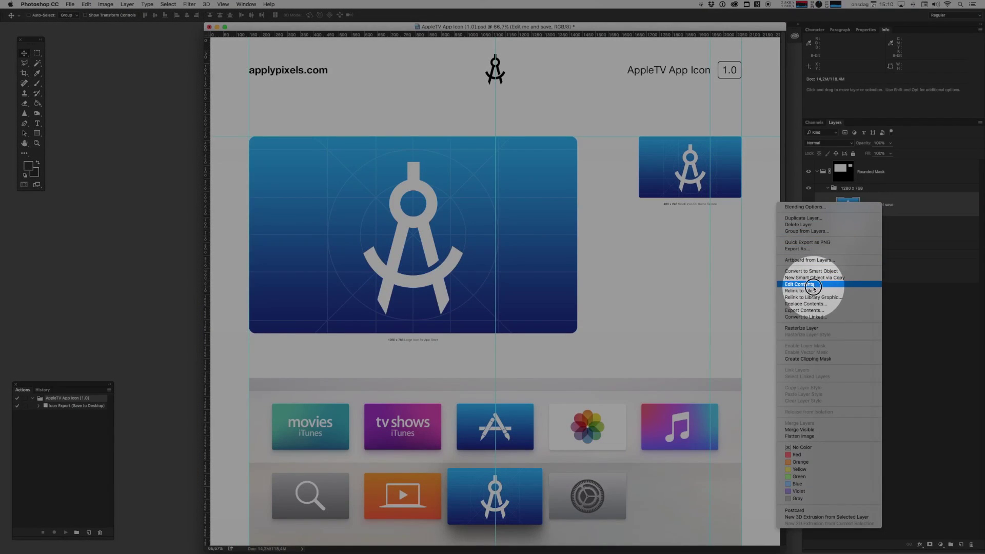
pyautogui.click(815, 285)
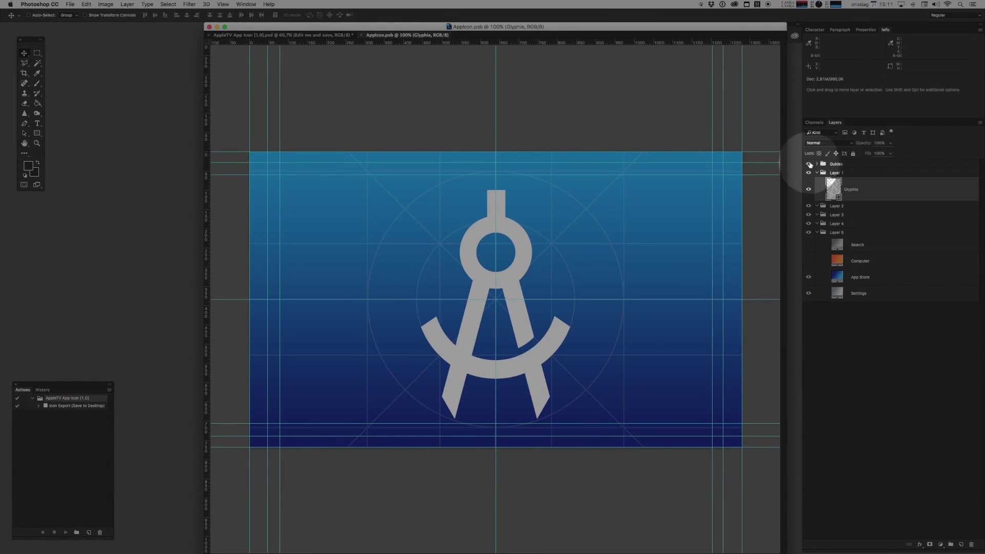
# Expand the Guides group and make the Minimum and Suggested Safe Zone layers visible.
pyautogui.click(818, 164)
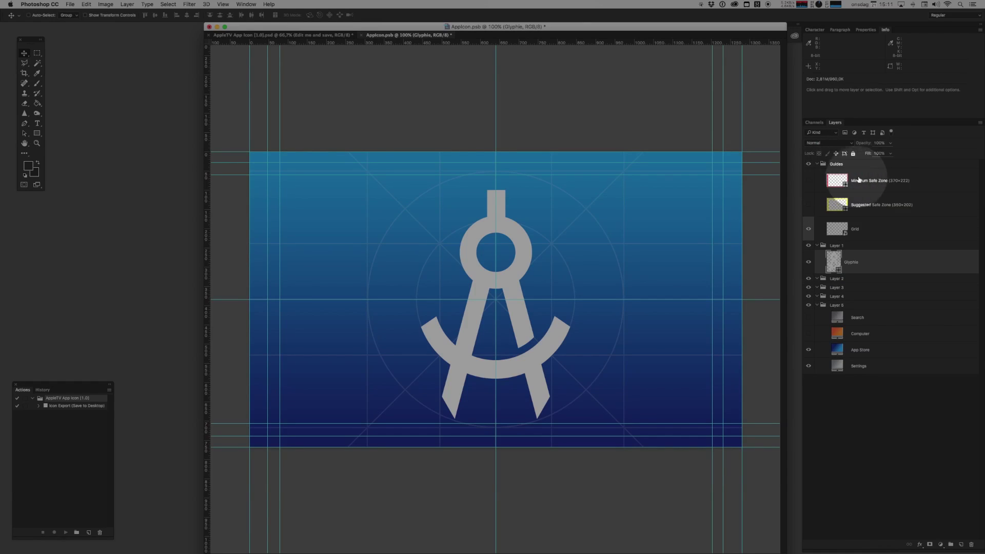
pyautogui.click(809, 181)
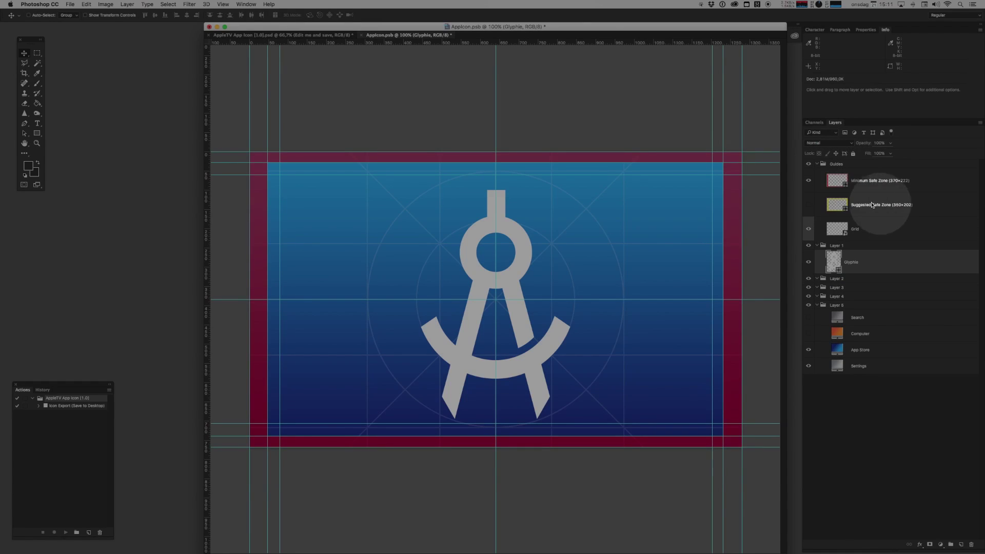
pyautogui.click(810, 205)
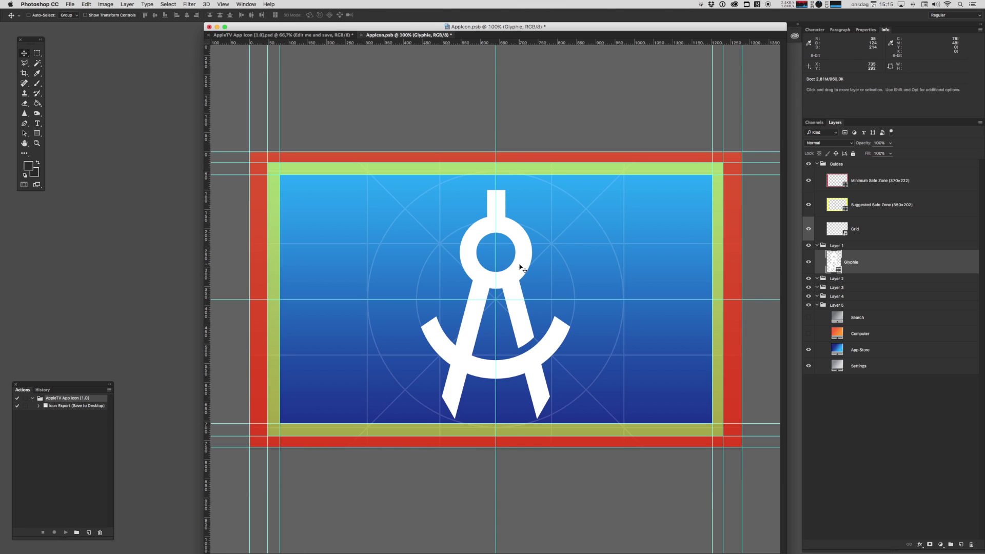
# Delete the Glyphie layer, hide Grid and both safe zones, and show the orange Computer layer.
pyautogui.press('Delete')
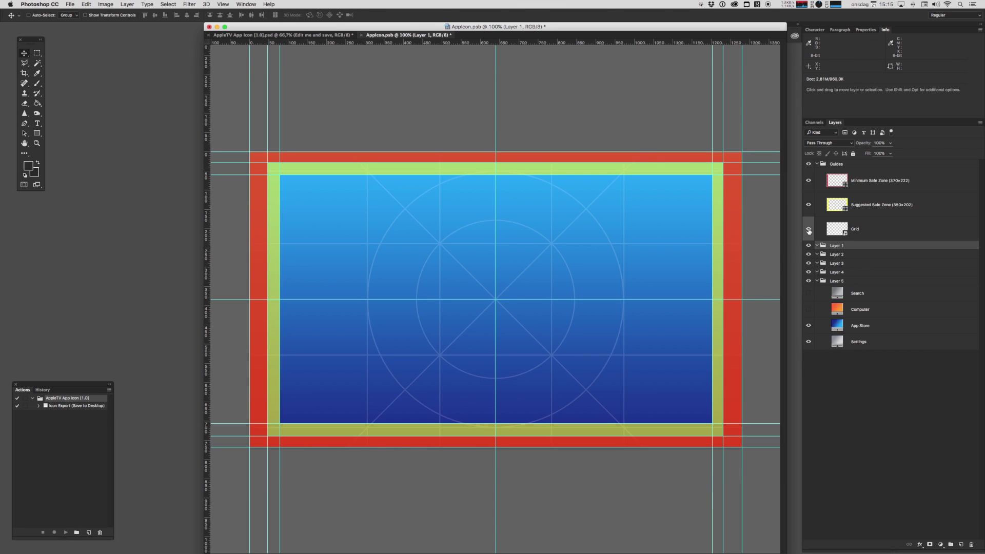
pyautogui.click(809, 229)
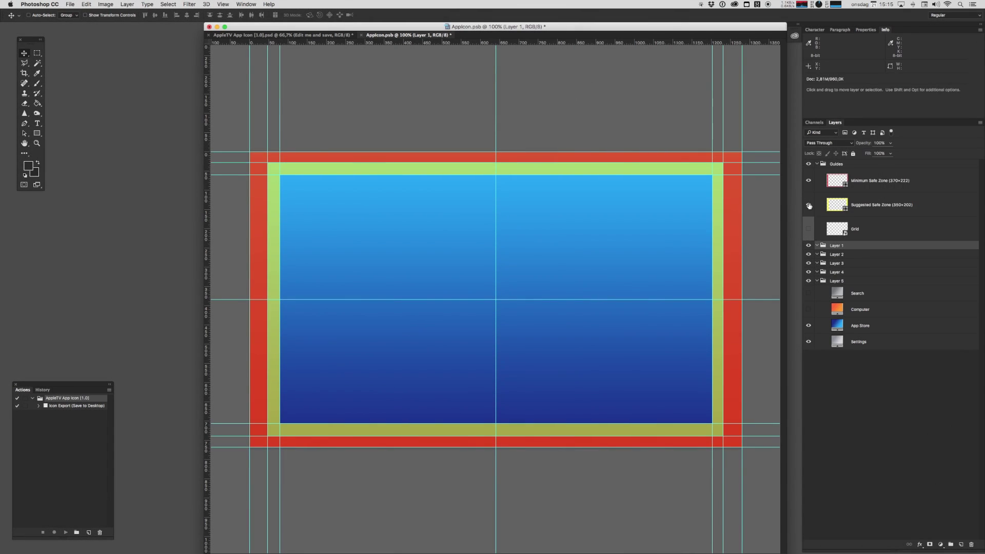
pyautogui.moveTo(809, 205); pyautogui.dragTo(811, 176)
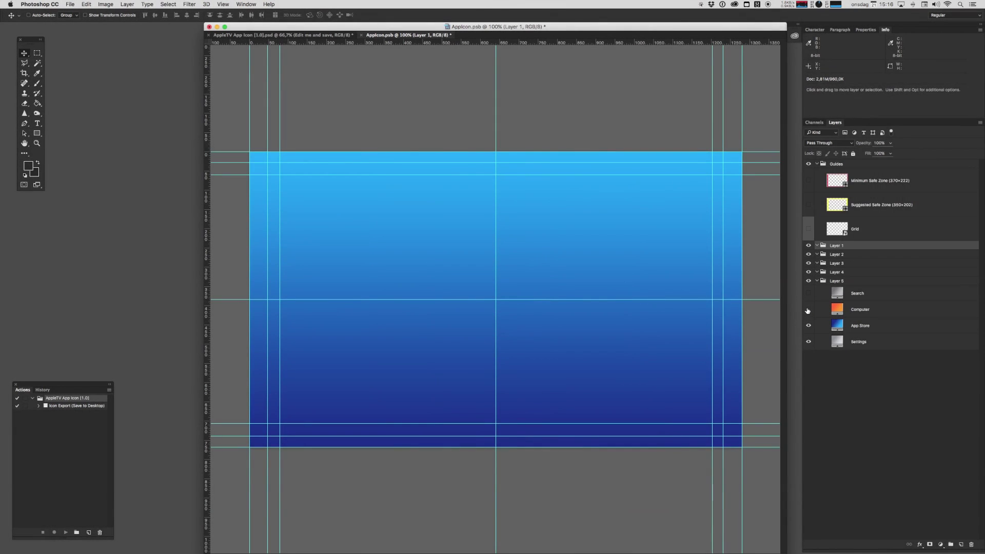
pyautogui.click(809, 309)
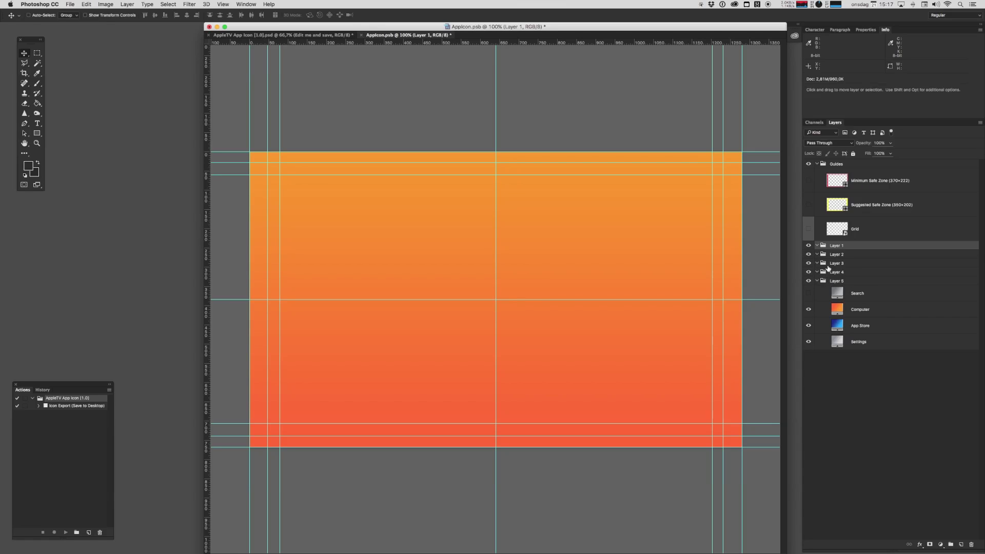
# Draw a white rabbit custom shape across the centre of the orange canvas.
pyautogui.click(37, 134)
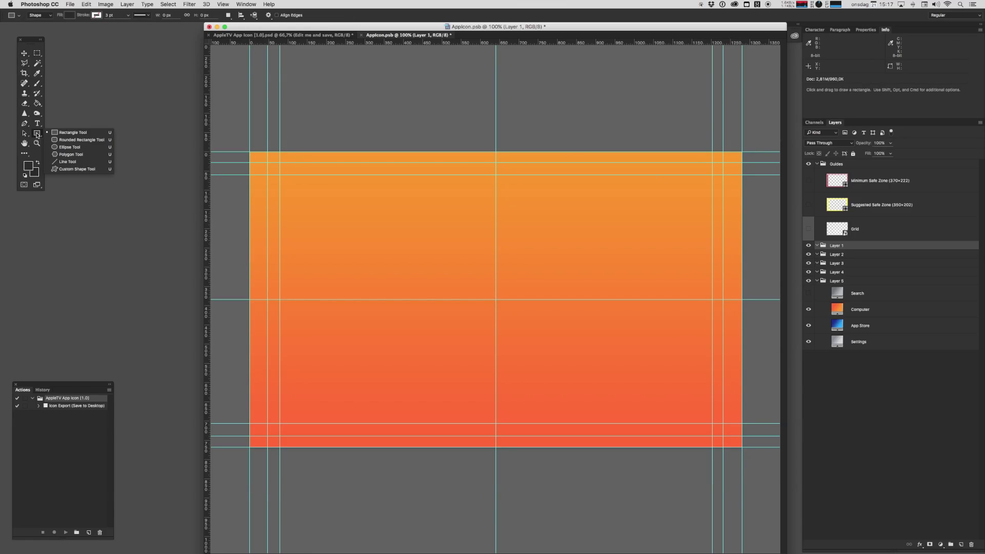
pyautogui.click(75, 170)
pyautogui.click(297, 15)
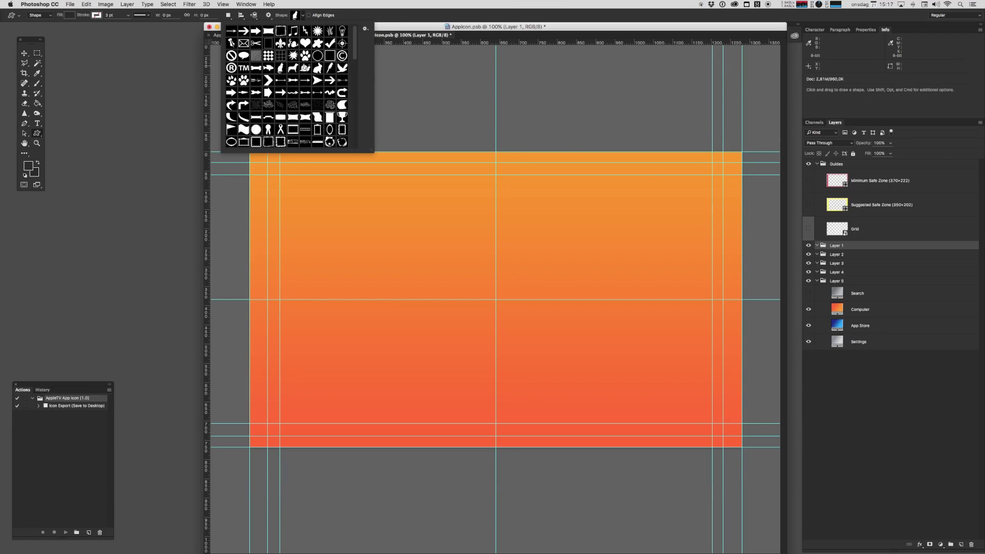
pyautogui.click(318, 69)
pyautogui.moveTo(395, 194); pyautogui.dragTo(613, 400)
pyautogui.hotkey('ctrl', 'BackSpace')
pyautogui.press('v')
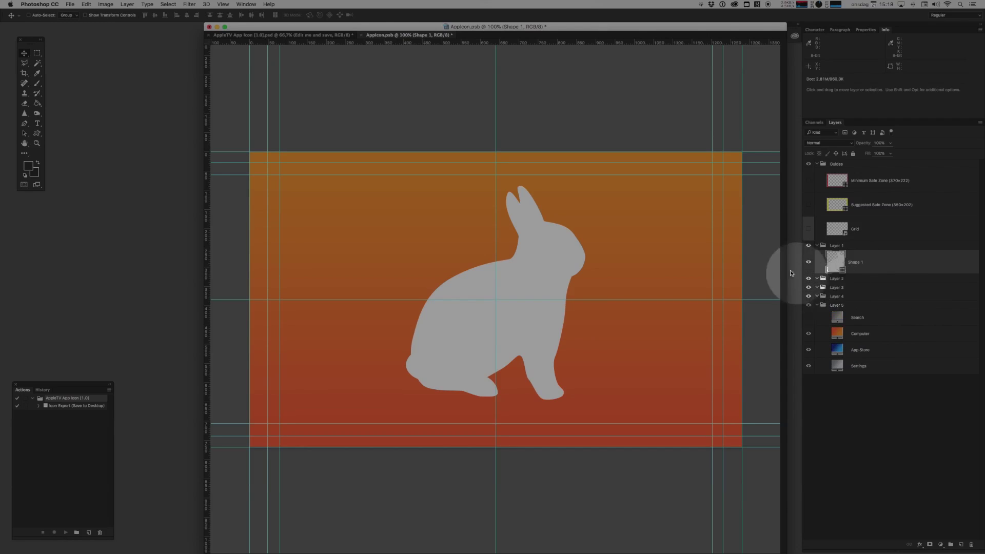
# Select Layer 2 and set the foreground colour to green #47d600 for the ground strip.
pyautogui.click(846, 279)
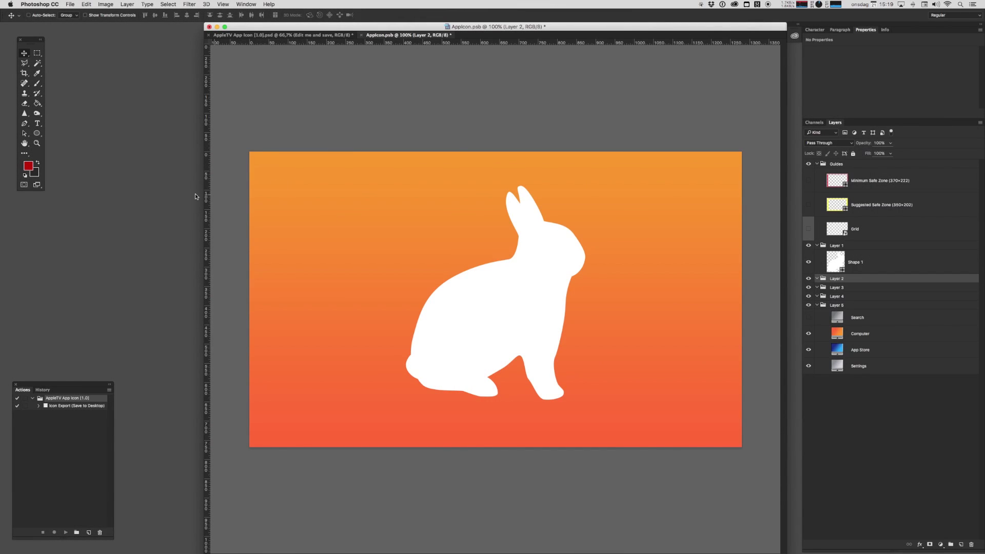
pyautogui.click(27, 167)
pyautogui.click(499, 282)
pyautogui.moveTo(483, 236); pyautogui.dragTo(496, 228)
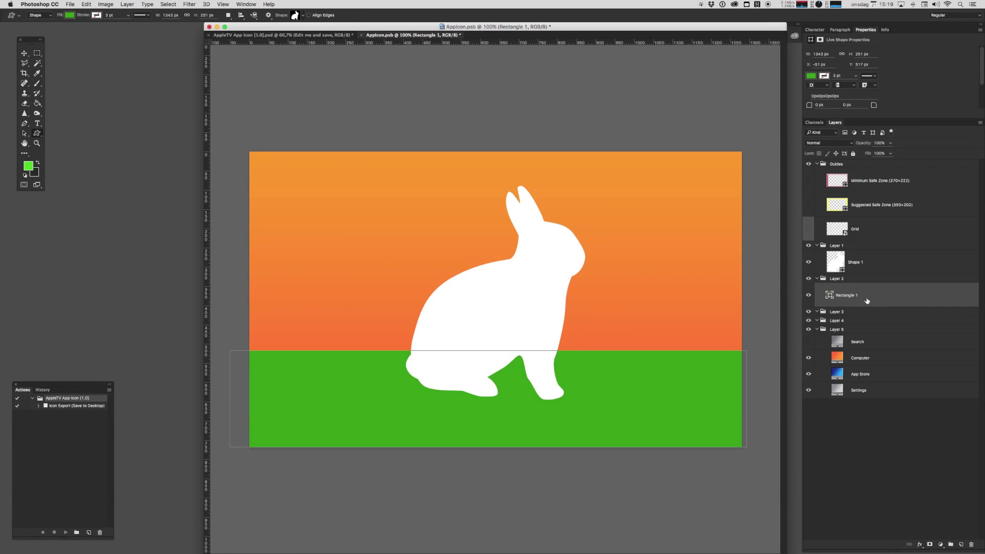
# On the Layer 3 group, set the foreground to yellow and draw a large Ellipse 1 sun circle.
pyautogui.press('v')
pyautogui.click(842, 311)
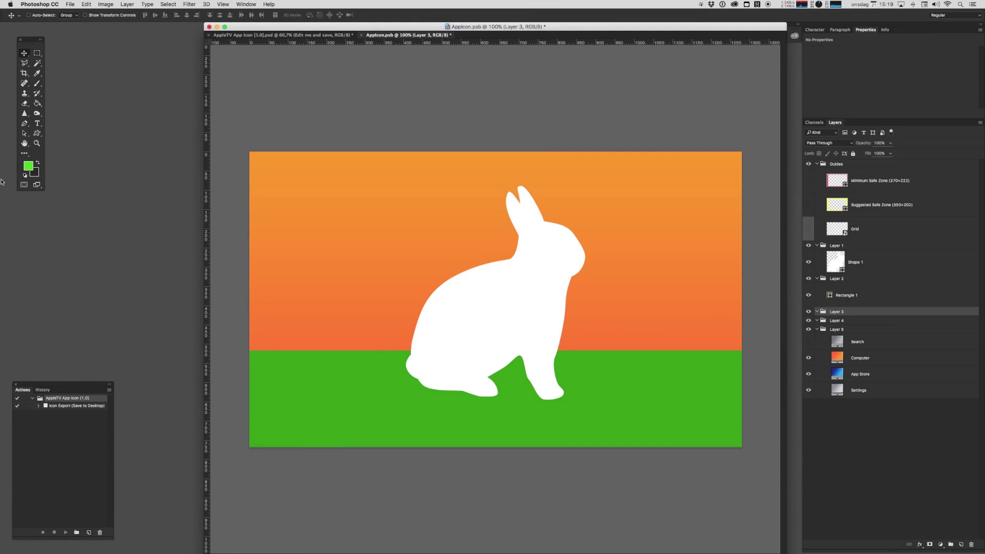
pyautogui.click(28, 166)
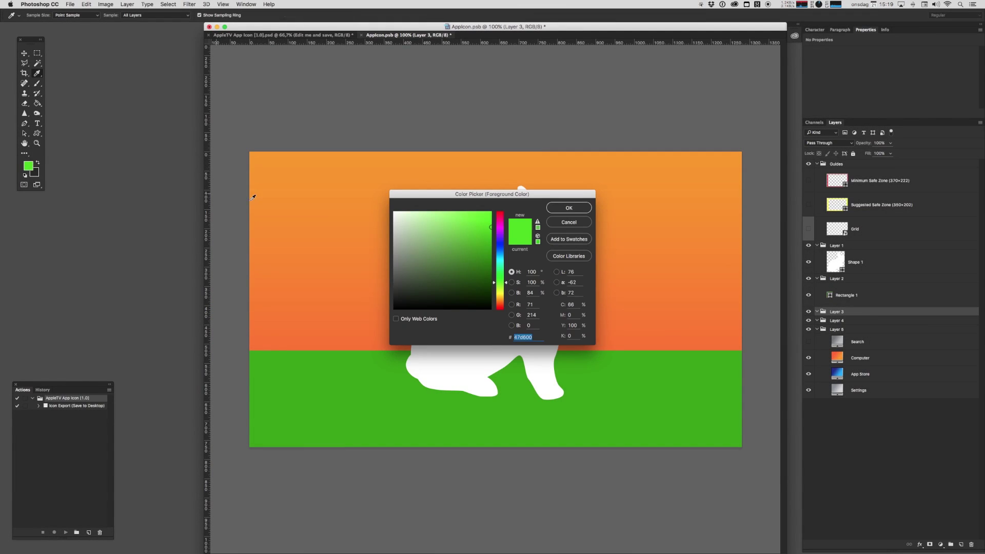
pyautogui.click(500, 293)
pyautogui.press('Return')
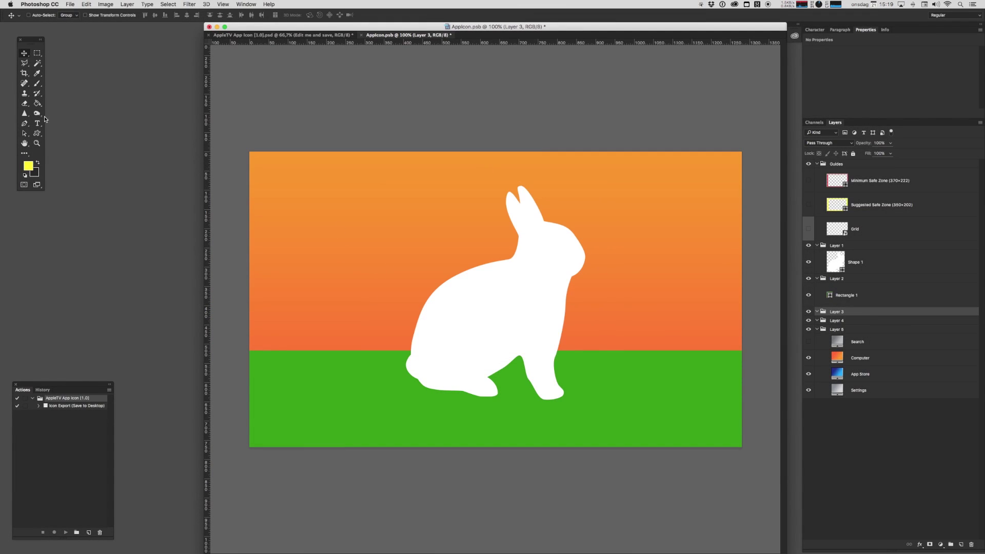
pyautogui.click(40, 133)
pyautogui.moveTo(367, 179)
pyautogui.mouseDown()
pyautogui.moveTo(704, 418)
pyautogui.moveTo(568, 209)
pyautogui.mouseUp()
pyautogui.press('v')
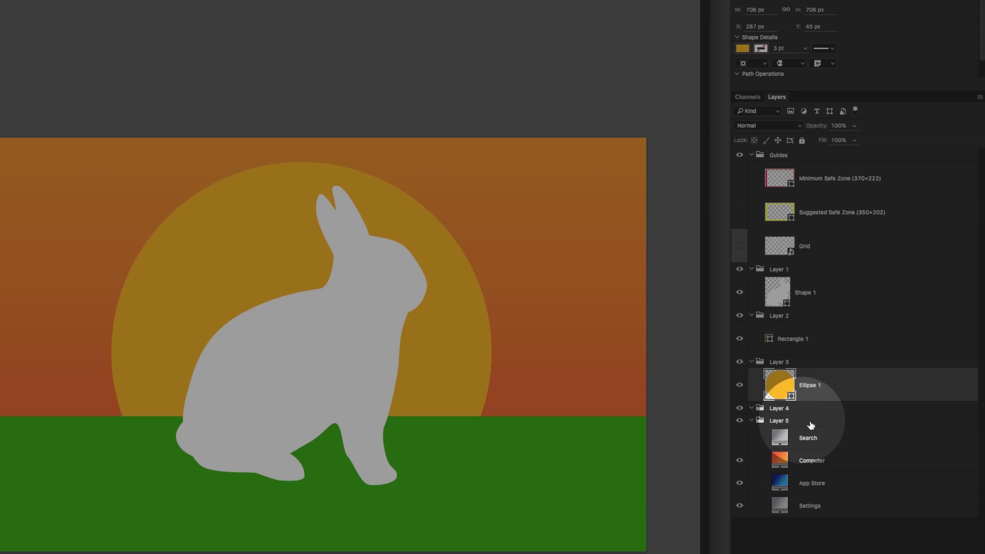
# Save and close AppIcon.psb with the rabbit-and-sun icon layers.
pyautogui.click(765, 421)
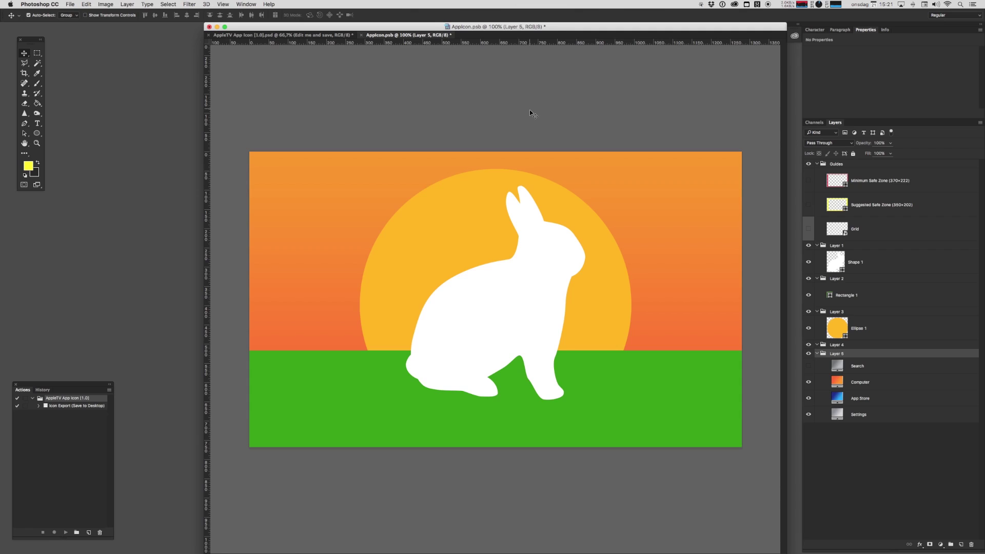
pyautogui.press('super+s')
pyautogui.press('super+w')
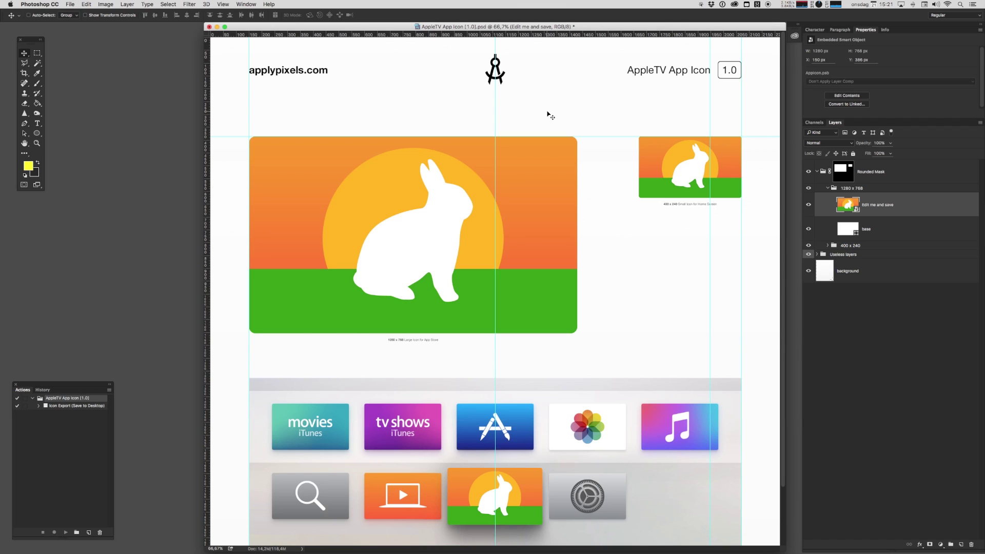
# Turn on the dark mode home screen layer in the Useless layers group.
pyautogui.scroll(-3, 551, 116)
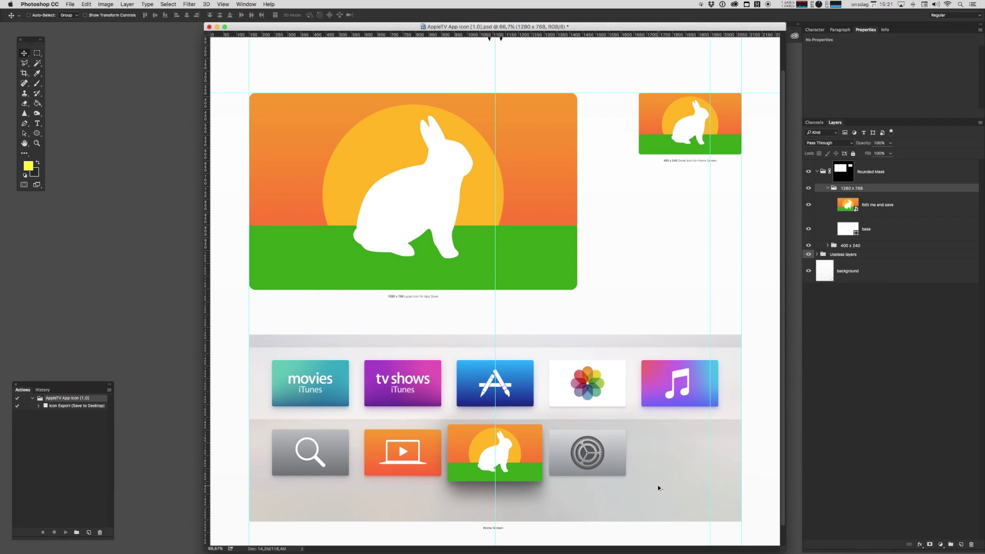
pyautogui.keyDown('super'); pyautogui.click(659, 488); pyautogui.keyUp('super')
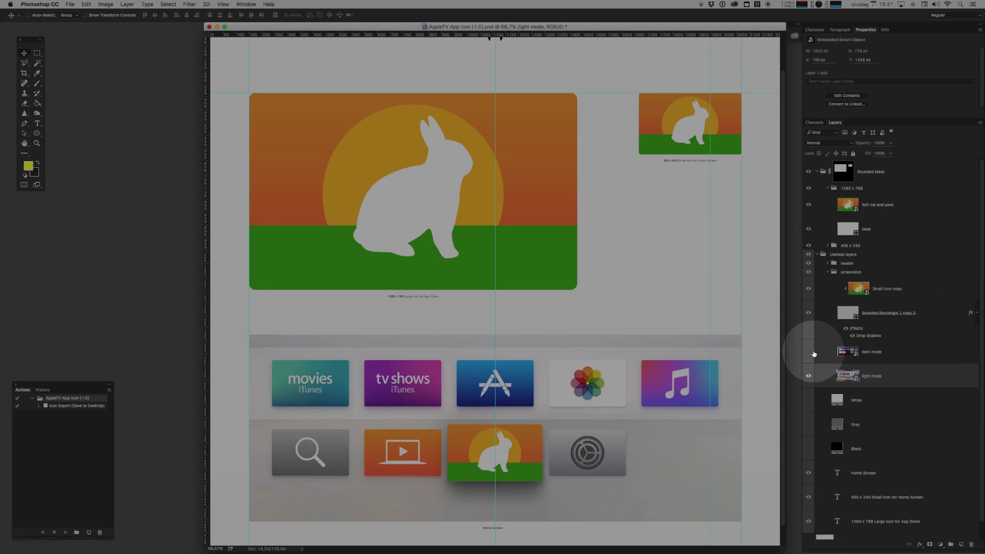
pyautogui.click(809, 352)
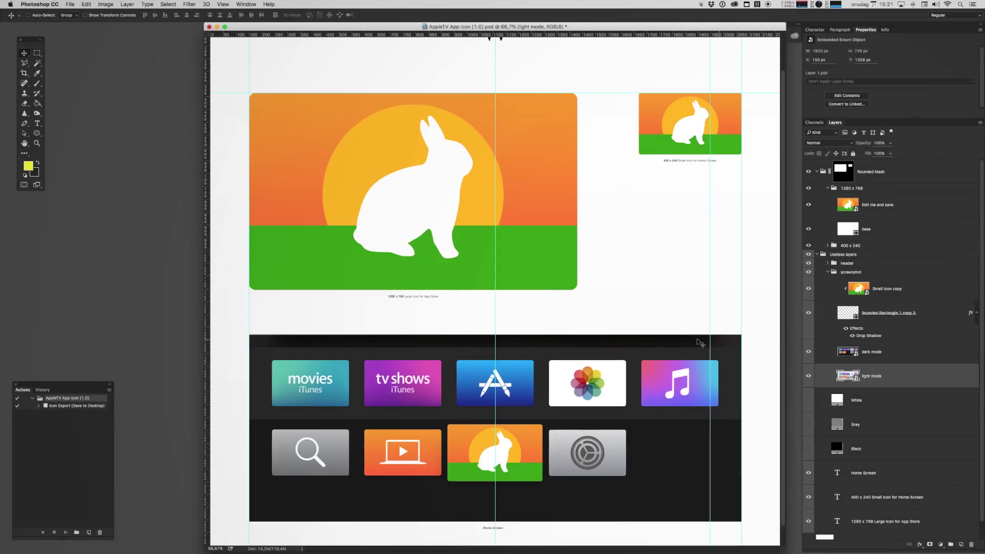
pyautogui.scroll(2, 520, 453)
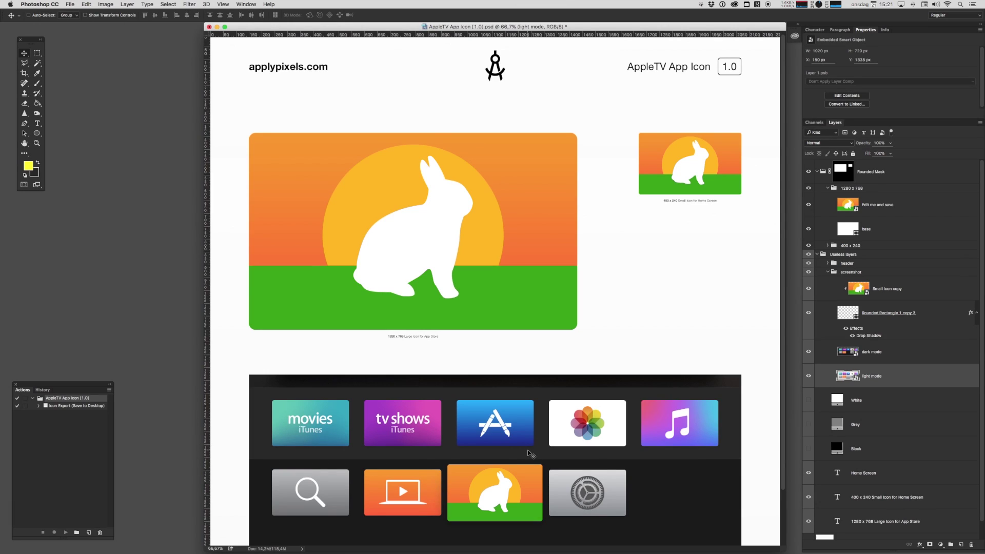
# Play the Icon Export (Save to Desktop) action from the Actions panel.
pyautogui.keyDown('super'); pyautogui.click(530, 454); pyautogui.keyUp('super')
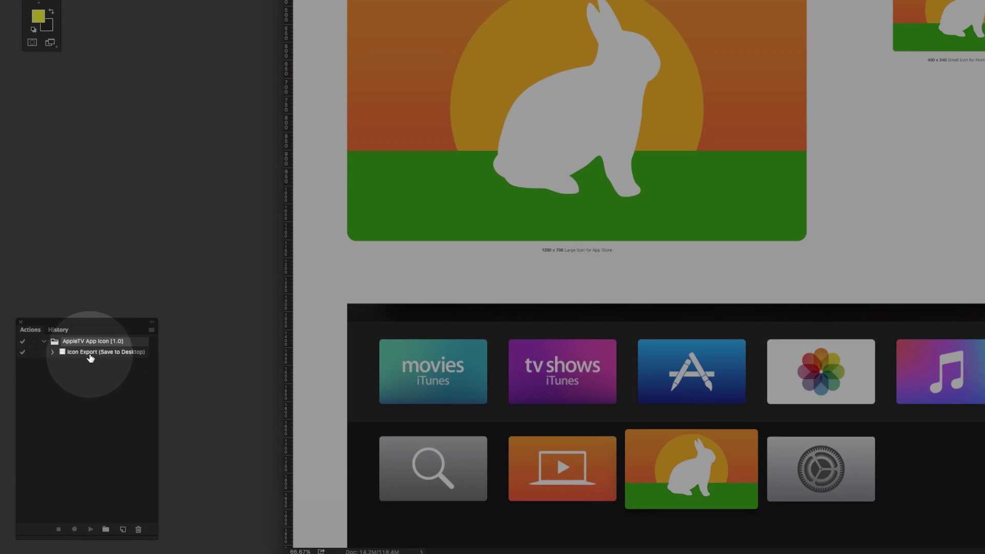
pyautogui.click(90, 354)
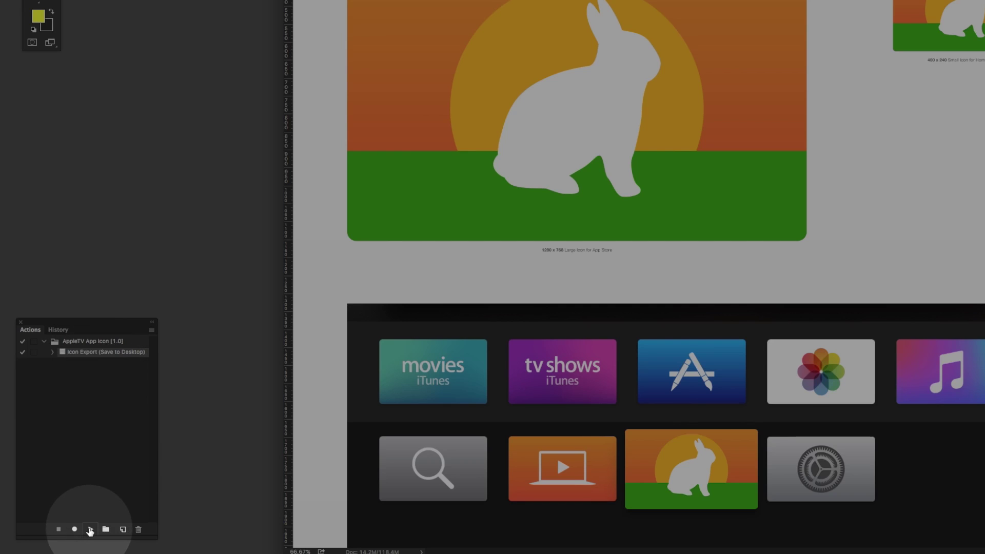
pyautogui.click(90, 529)
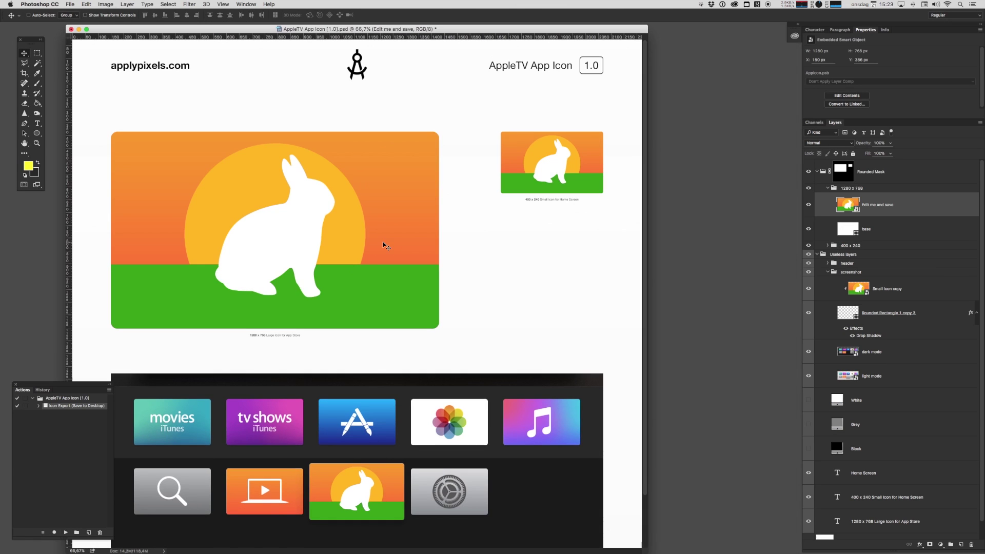
# Quick Look the exported desktop PNGs, from layer1_large.png through layer4_large.png.
pyautogui.click(728, 173)
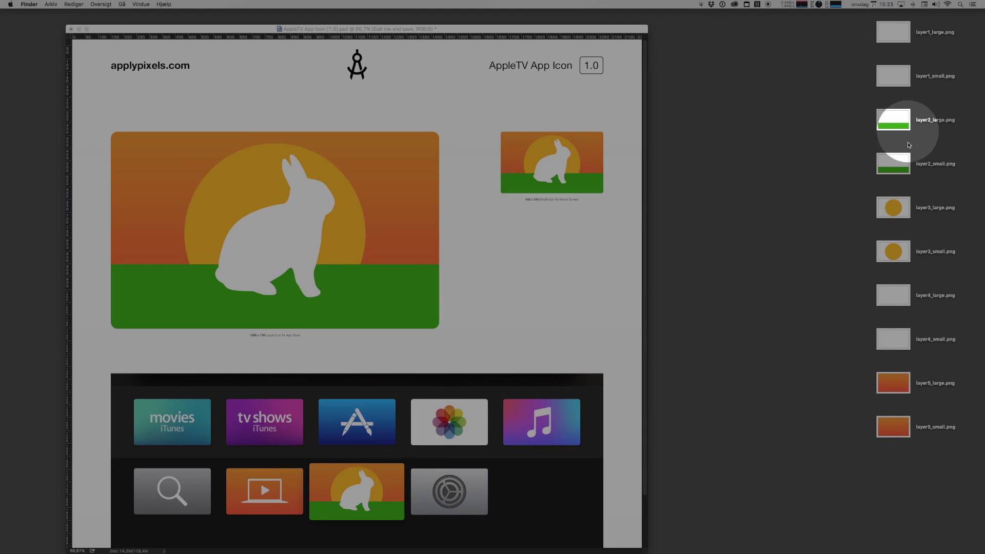
pyautogui.click(895, 34)
pyautogui.press('space')
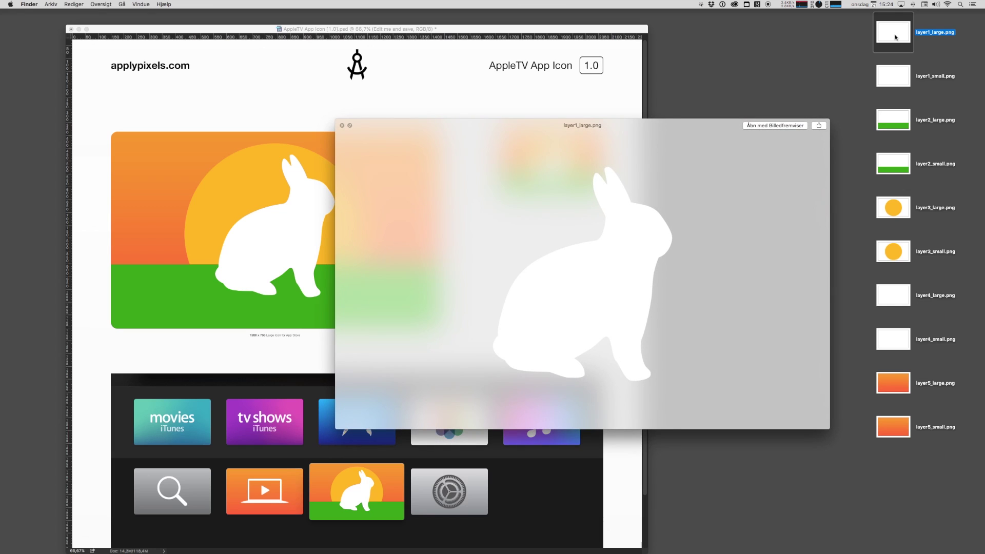
pyautogui.press('Down')
pyautogui.press('Down')
pyautogui.press('Down')
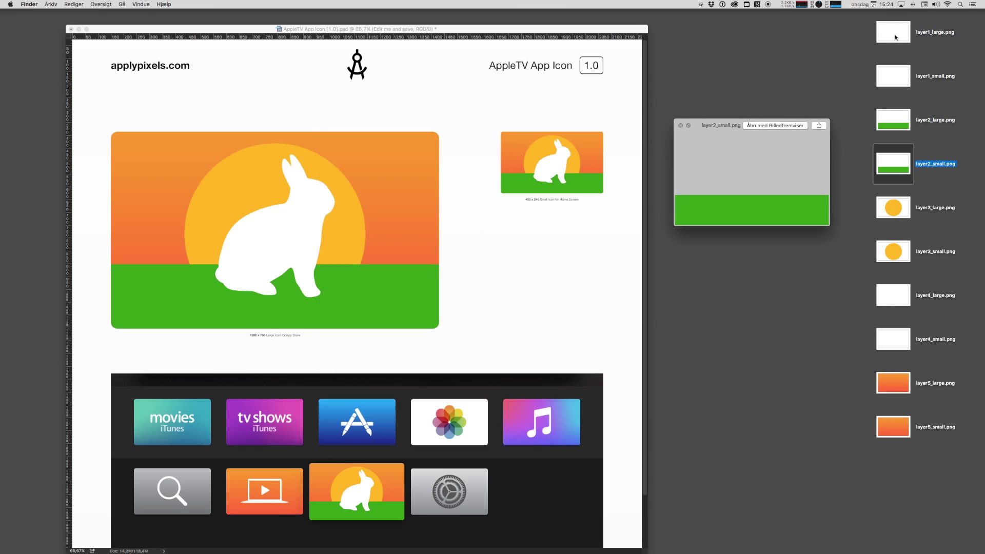
pyautogui.press('Down')
pyautogui.press('Down')
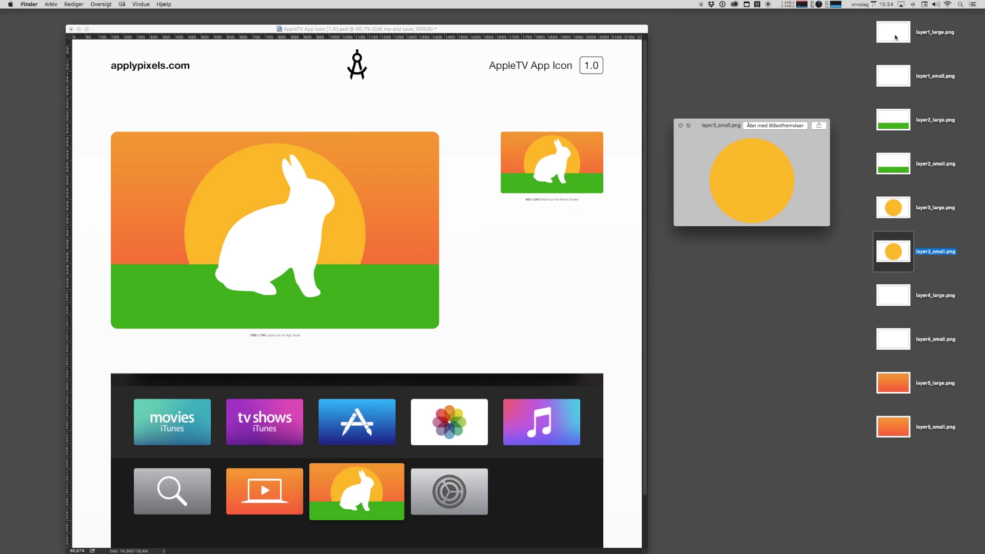
pyautogui.press('Down')
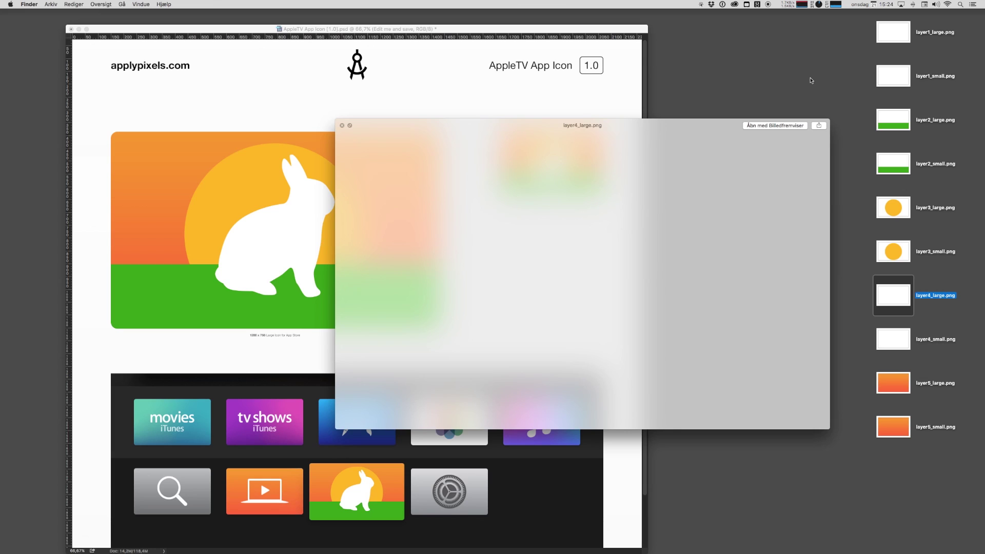
# Delete the empty layer4_large.png and layer4_small.png files.
pyautogui.hotkey('shift', 'Down')
pyautogui.press('space')
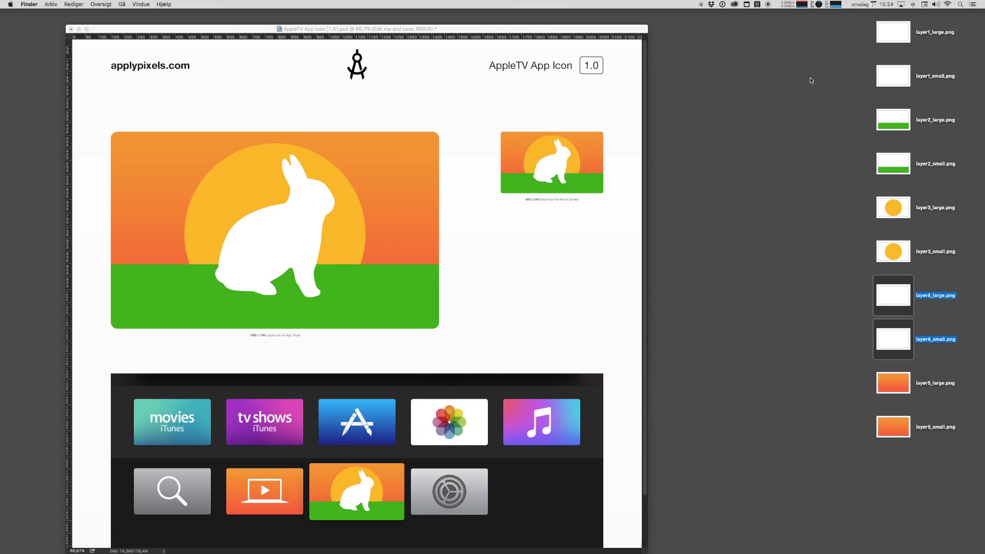
pyautogui.press('super+BackSpace')
pyautogui.press('space')
pyautogui.press('space')
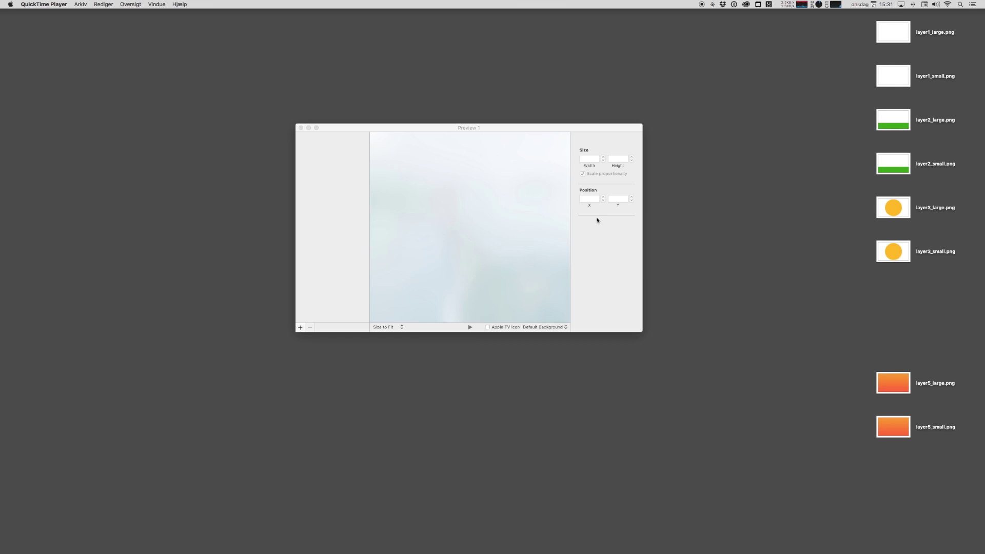
# Load layer1, layer2, layer3 and layer5 _small.png into Preview 1, stacked rabbit, ground, sun, gradient.
pyautogui.click(483, 236)
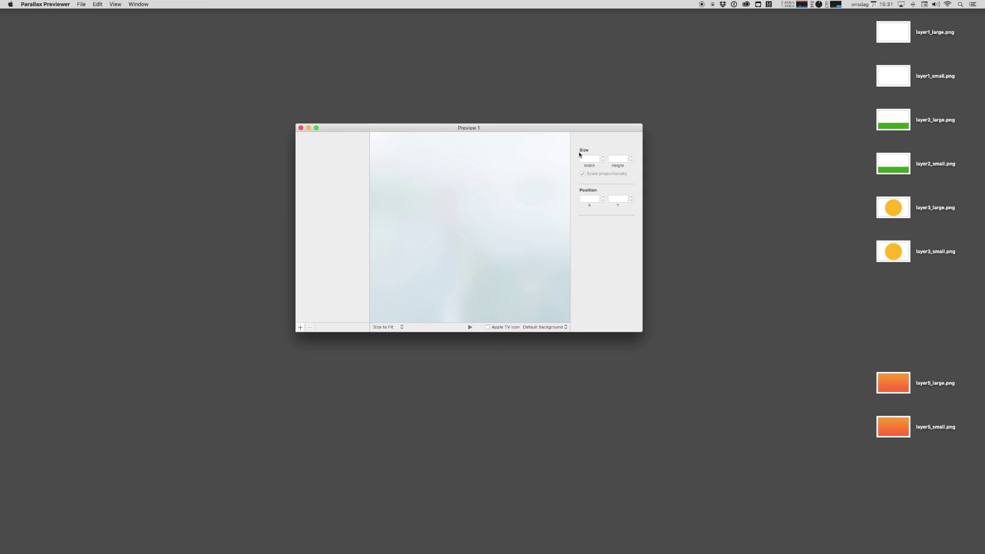
pyautogui.click(893, 76)
pyautogui.keyDown('super'); pyautogui.click(897, 170); pyautogui.keyUp('super')
pyautogui.keyDown('super'); pyautogui.click(895, 248); pyautogui.keyUp('super')
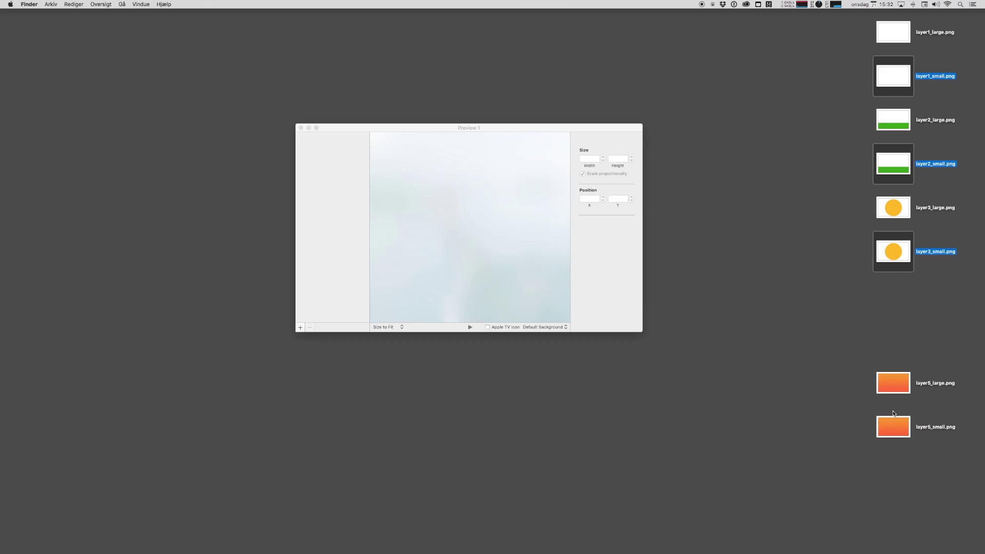
pyautogui.keyDown('super'); pyautogui.click(899, 437); pyautogui.keyUp('super')
pyautogui.moveTo(904, 60); pyautogui.dragTo(453, 213)
pyautogui.moveTo(333, 242); pyautogui.dragTo(331, 136)
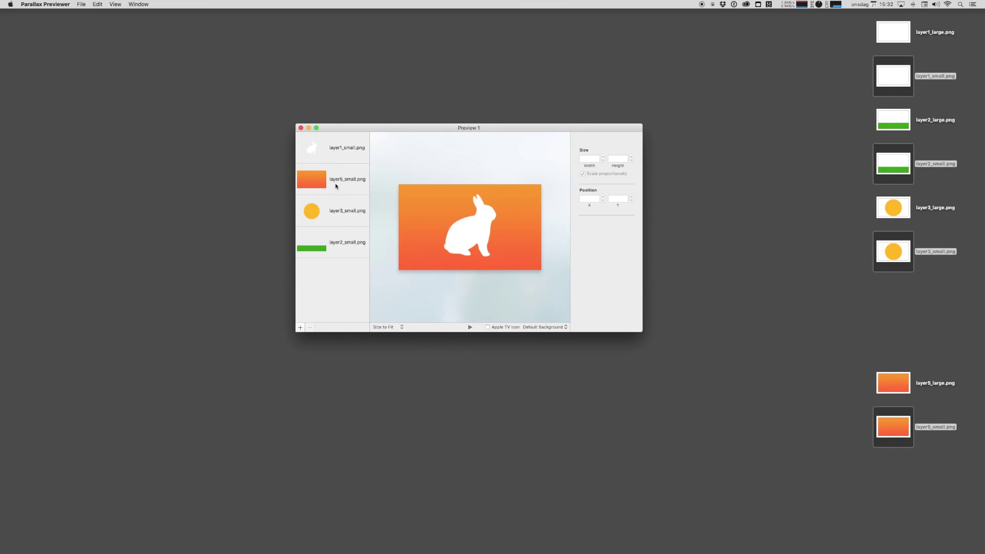
pyautogui.moveTo(332, 245); pyautogui.dragTo(336, 191)
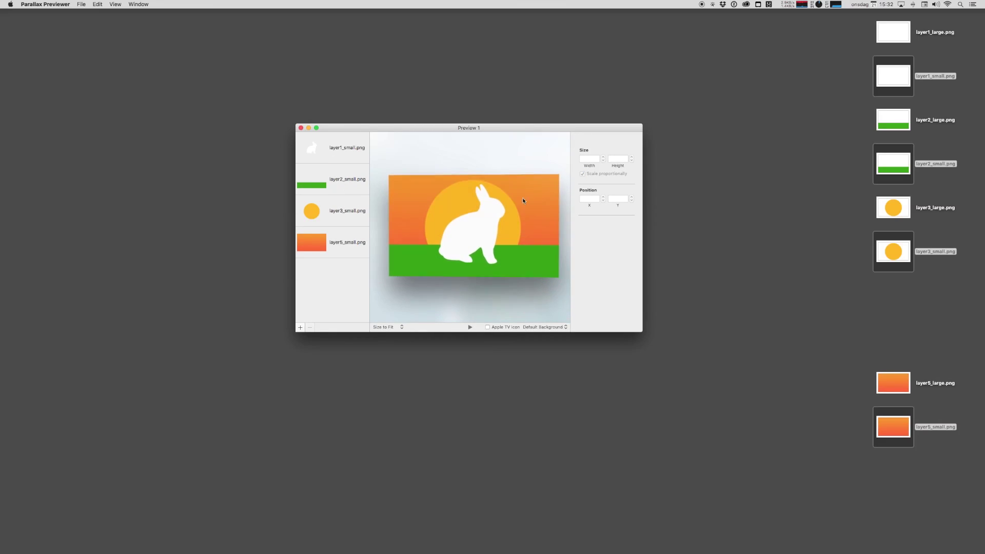